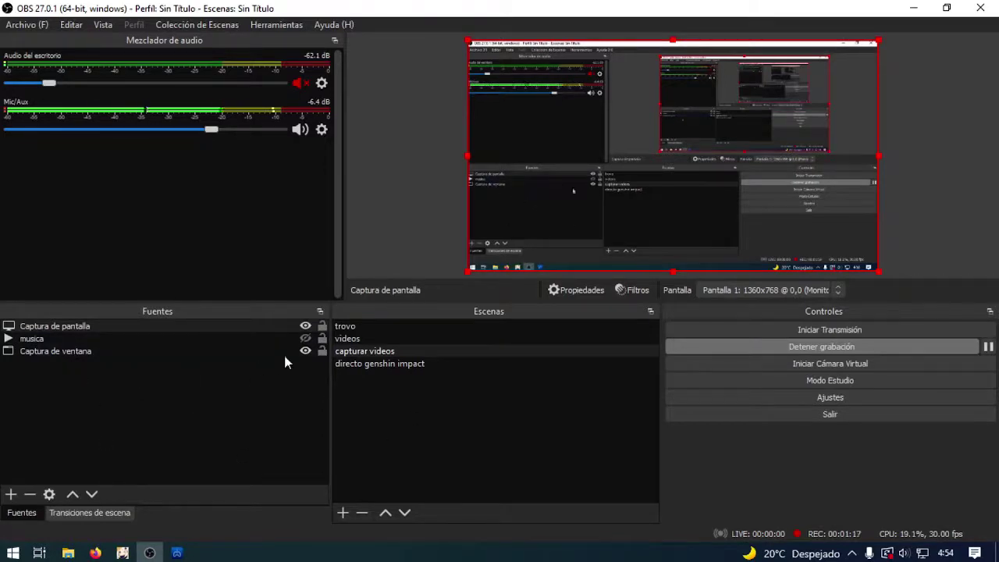
Minimize the OBS and PS Remote Play windows and select the PS Remote Play shortcut on the desktop.
mouse_move(174, 554)
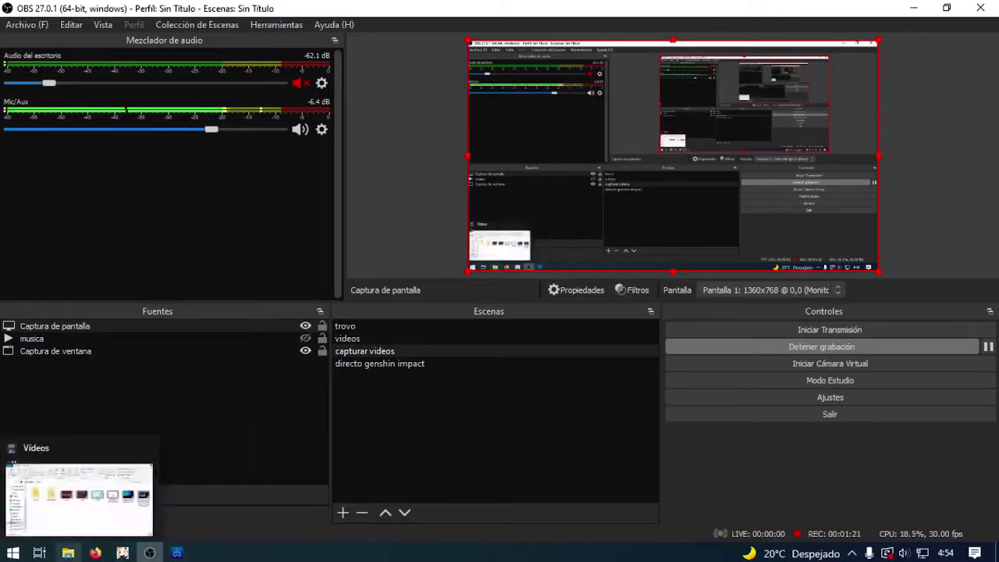
left_click(906, 10)
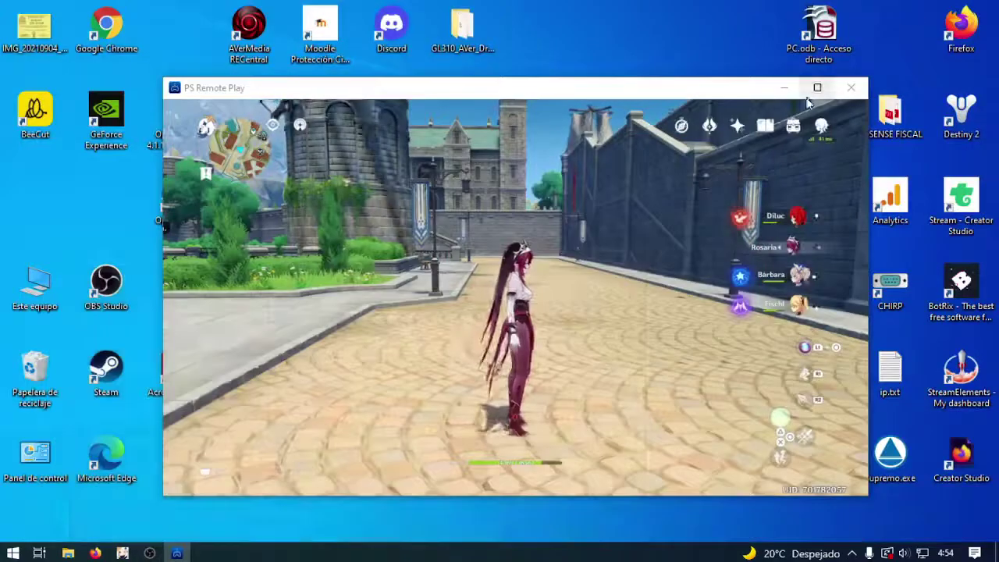
left_click(785, 89)
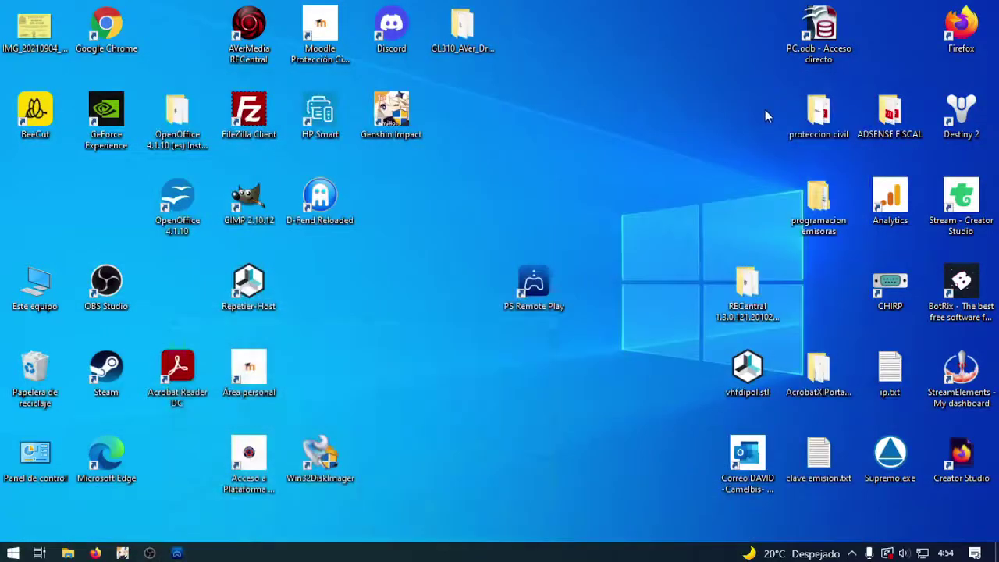
left_click(520, 295)
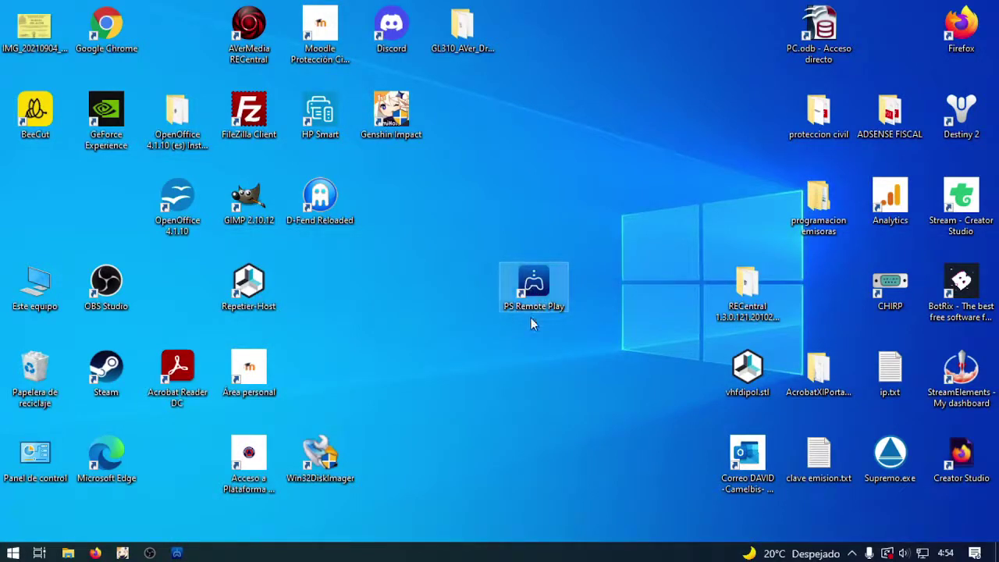
Review Sony's PS Remote Play page in Firefox, from the app download section to the remote play instructions, and minimize the browser.
left_click(95, 553)
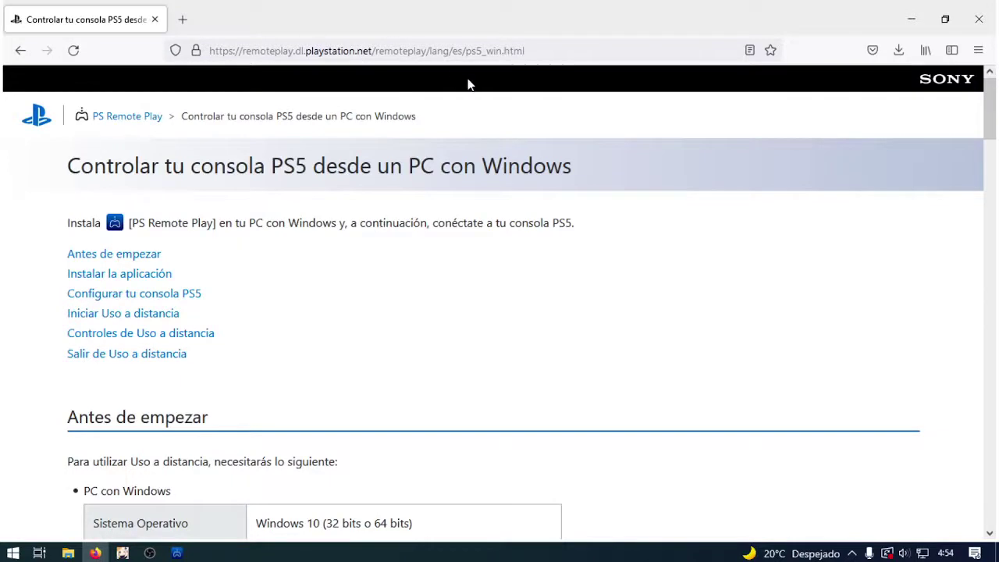
scroll(269, 297, "down", 3)
scroll(263, 296, "up", 3)
scroll(200, 251, "down", 11)
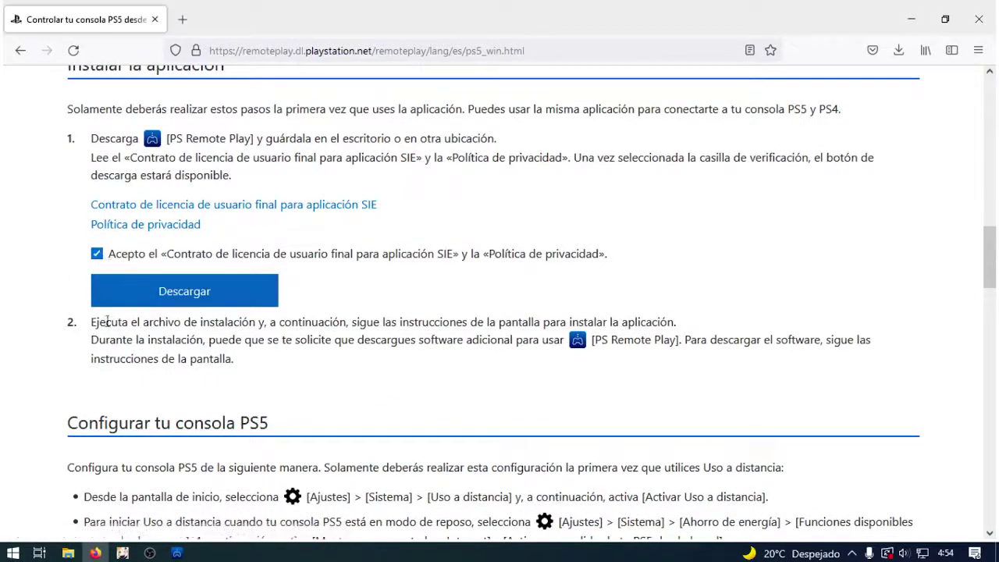
scroll(301, 319, "down", 10)
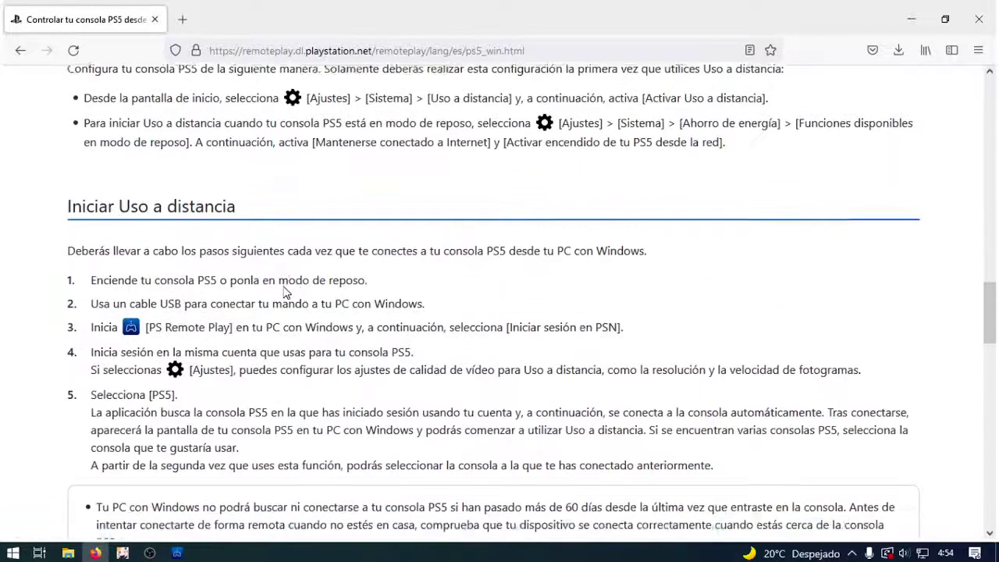
scroll(285, 293, "down", 6)
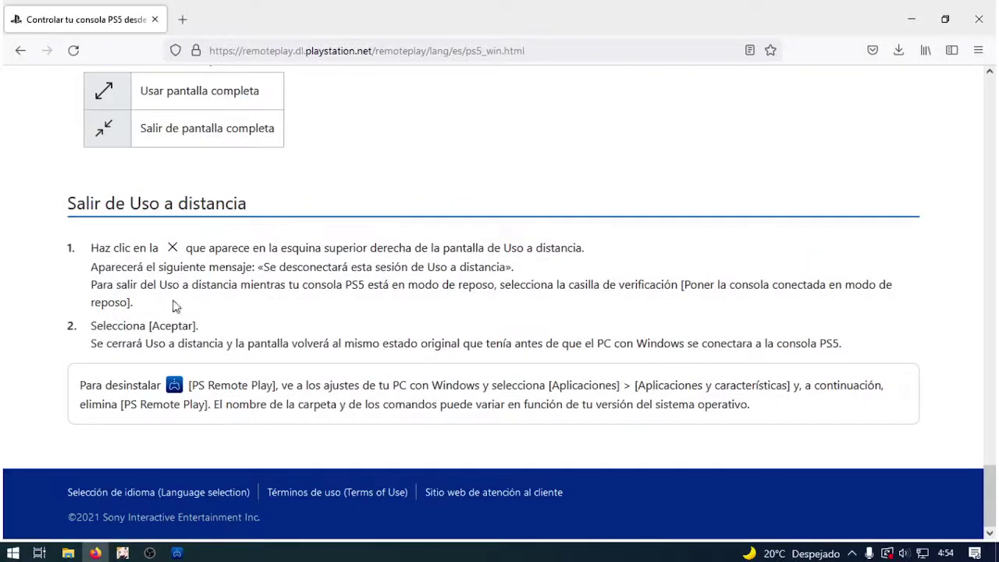
left_click(911, 19)
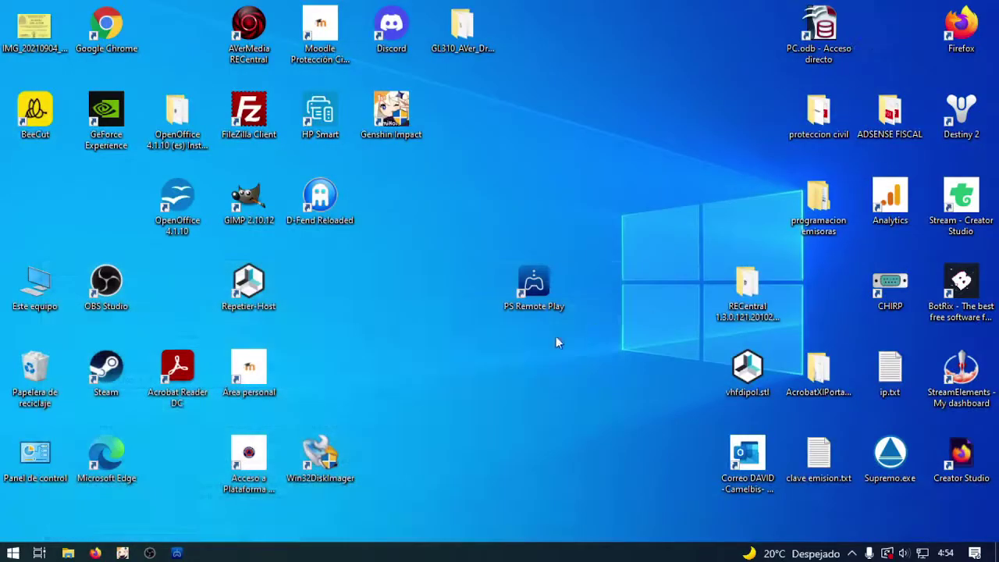
End the running PS Remote Play session, relaunch the app from the desktop and connect to PS5-959.
left_click(178, 554)
left_click(851, 88)
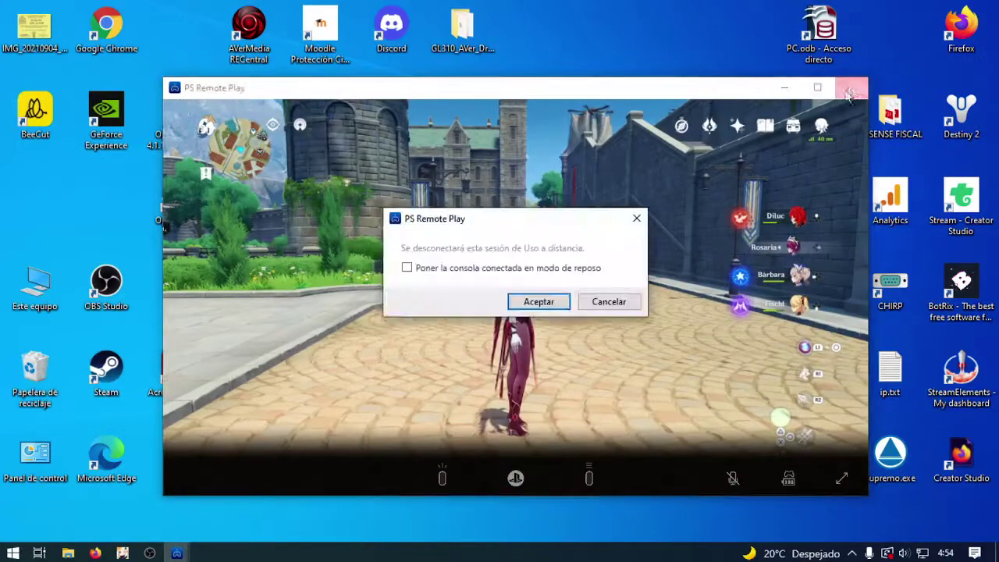
left_click(546, 301)
left_click(850, 89)
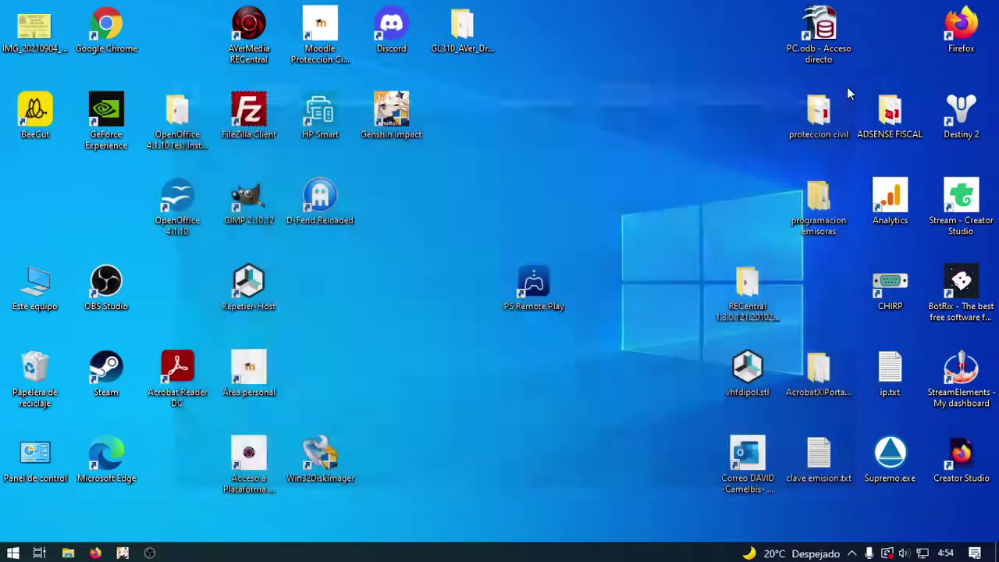
double_click(529, 295)
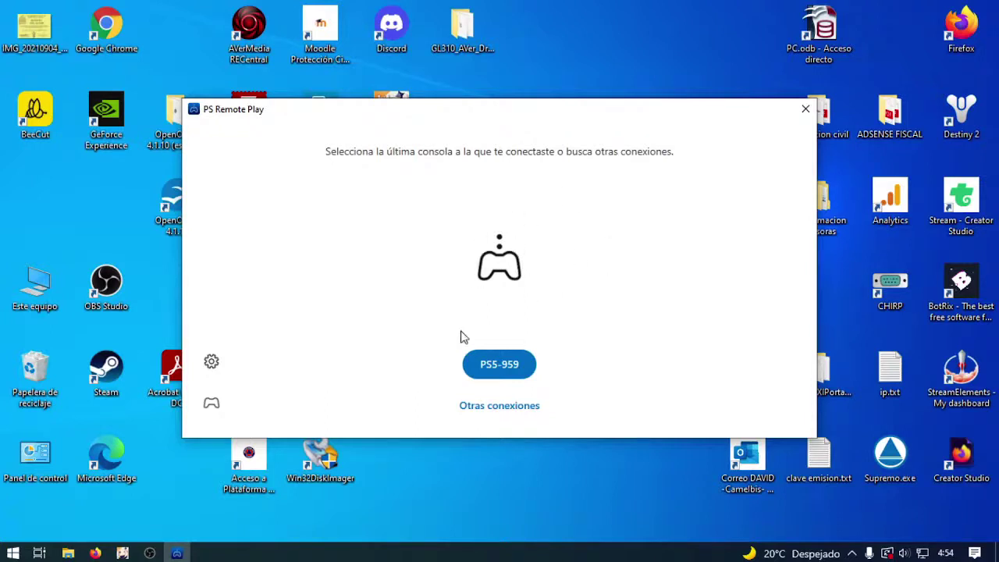
left_click(489, 371)
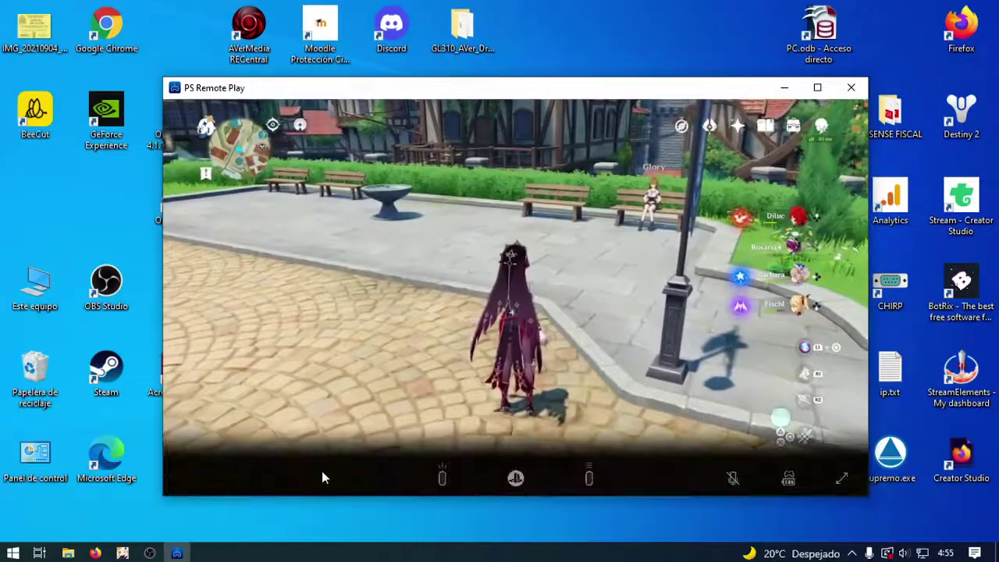
Minimize the PS Remote Play window and bring OBS Studio to the front, maximized.
left_click(149, 552)
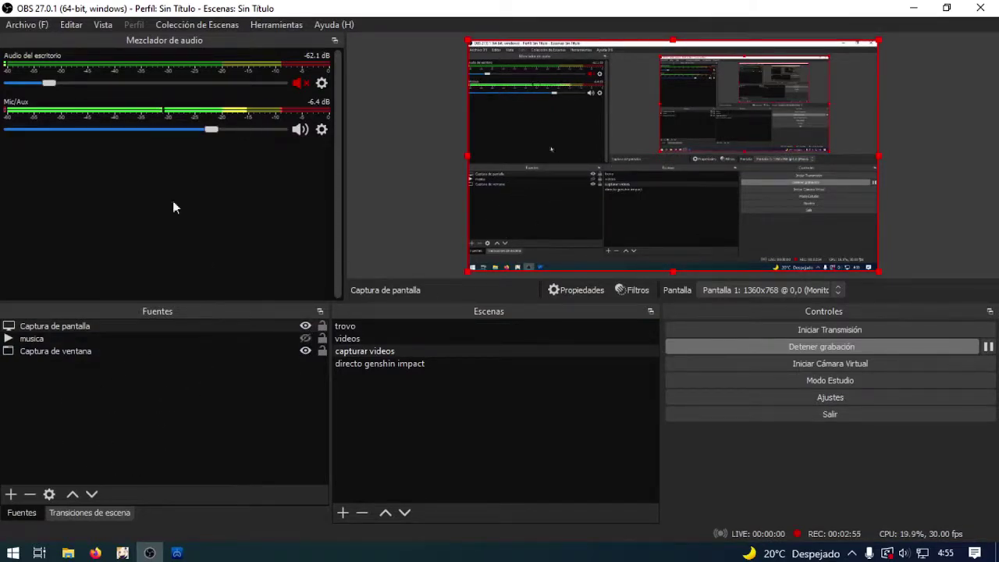
left_click_drag(35, 11, 61, 19)
left_click(766, 14)
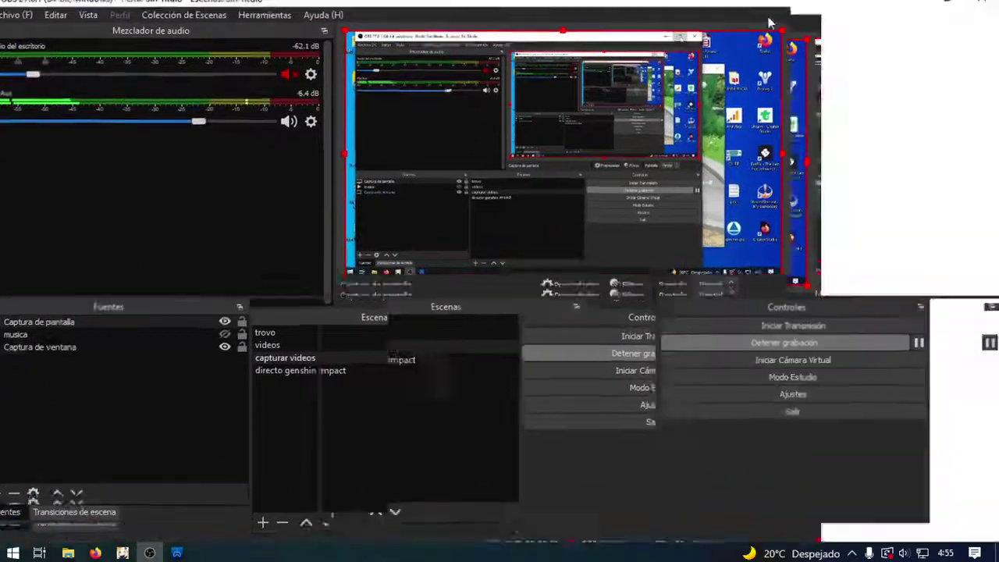
left_click(922, 7)
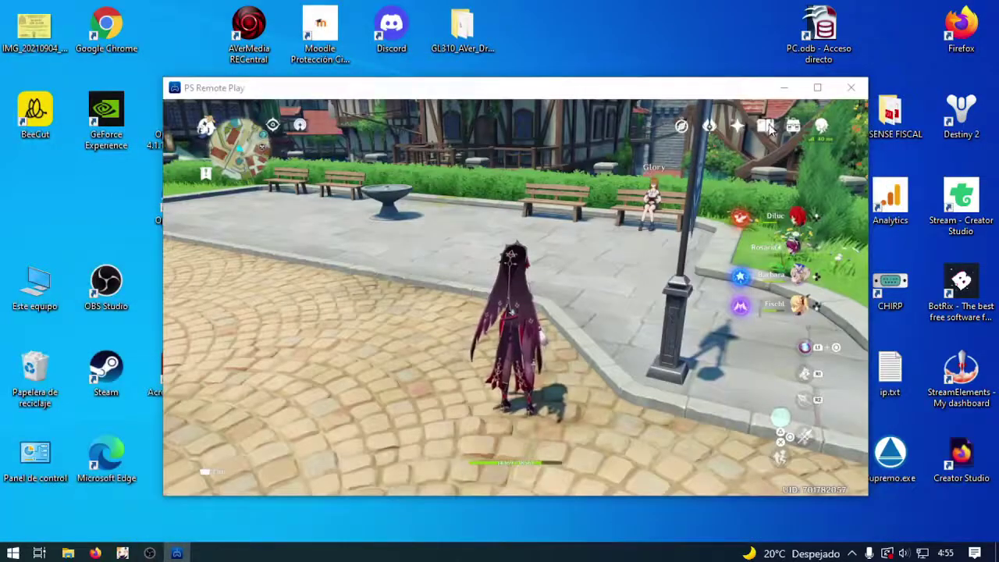
left_click(783, 86)
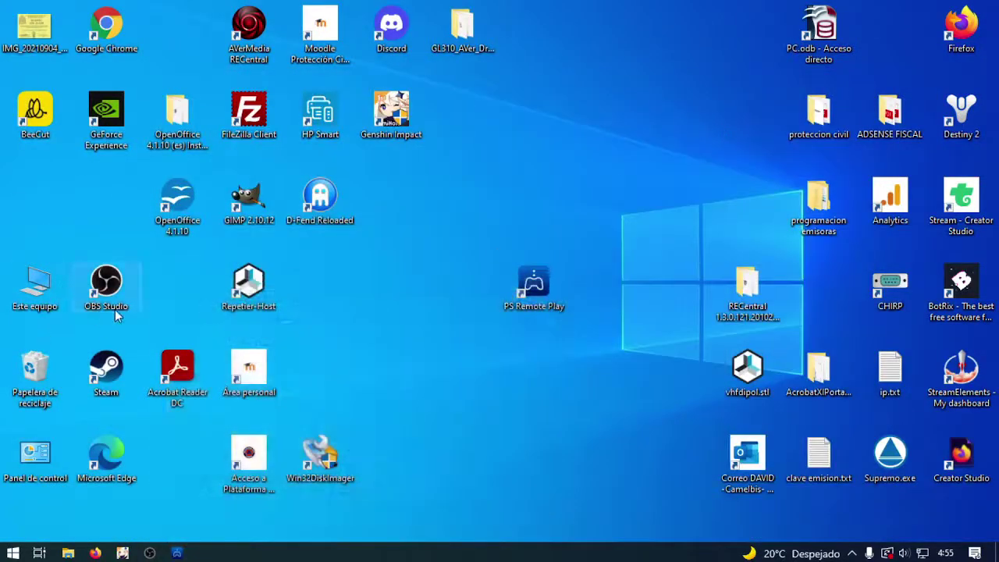
left_click(149, 551)
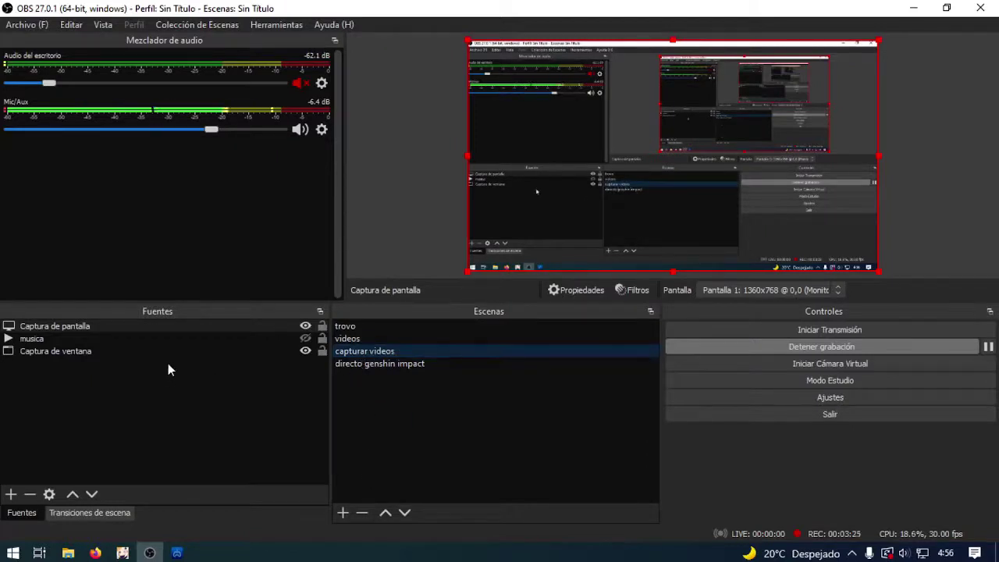
Make the musica source visible in the capturar videos scene and hide it again.
left_click(67, 378)
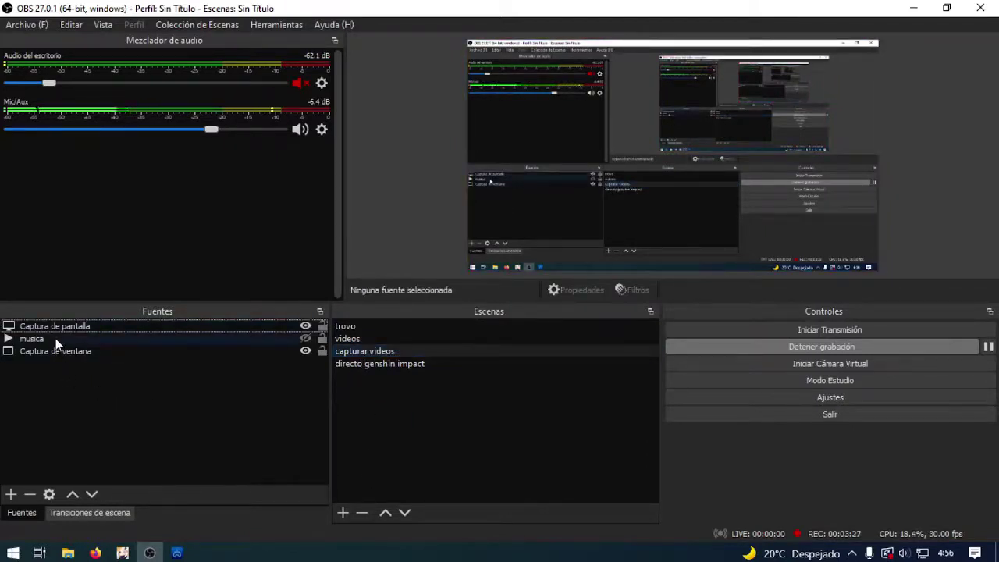
left_click(141, 337)
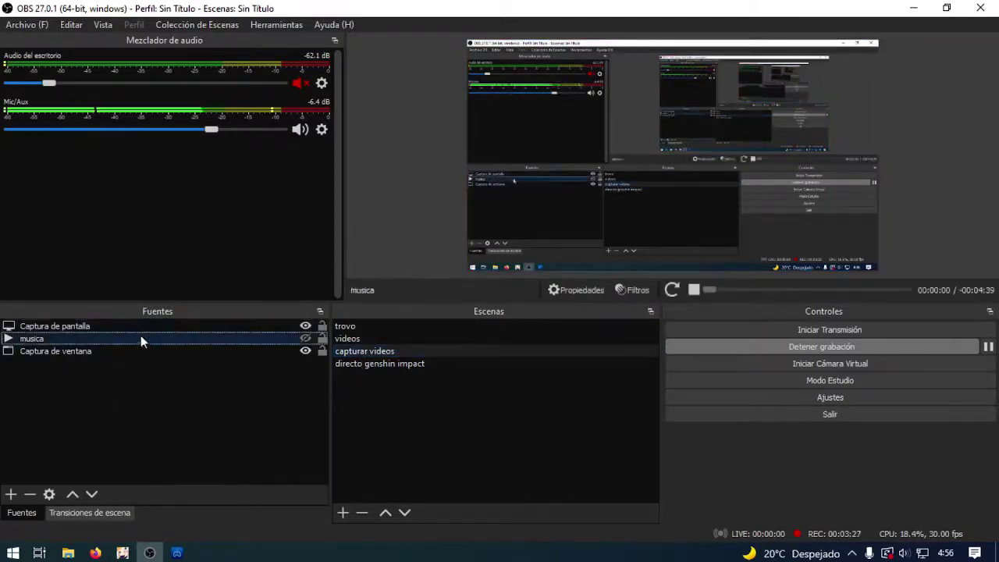
left_click(305, 342)
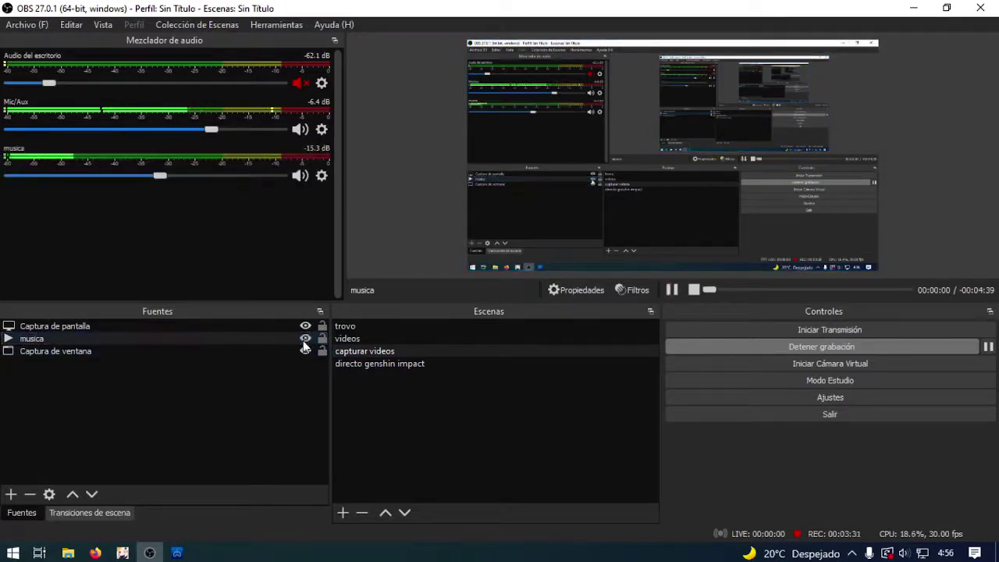
left_click(304, 341)
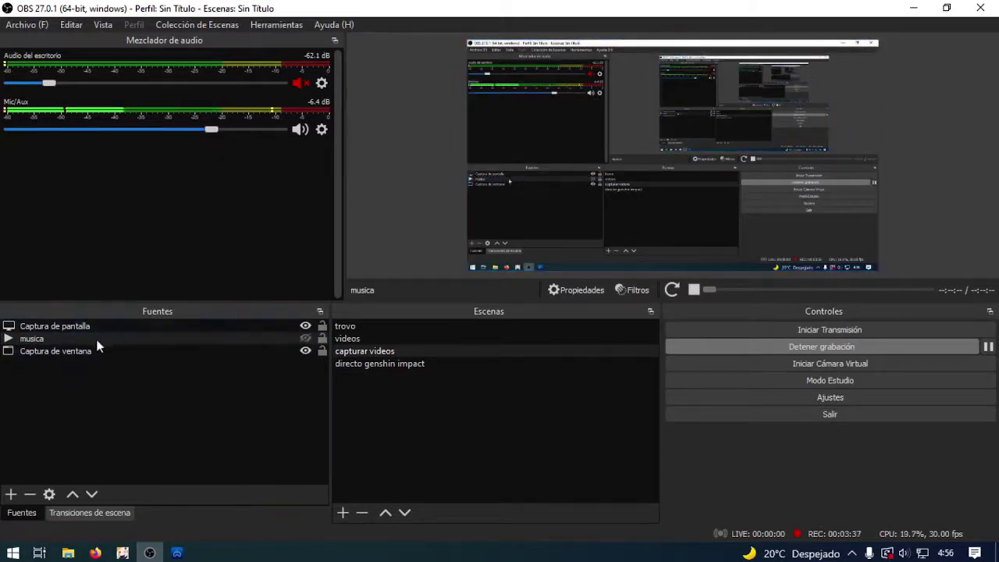
Toggle the visibility of the scene's three sources, ending with Captura de pantalla, musica and Captura de ventana all shown.
left_click(304, 351)
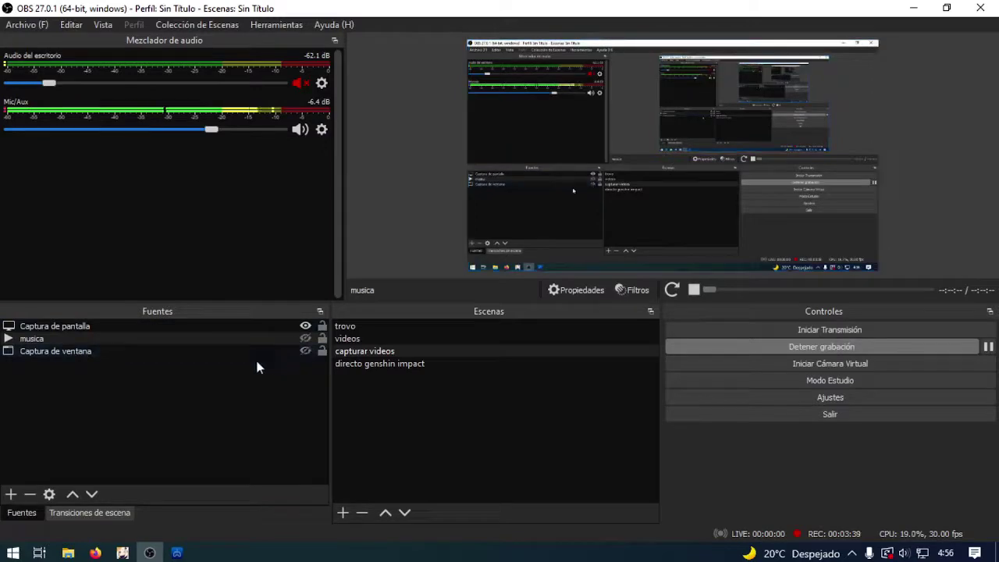
left_click(305, 326)
left_click(304, 326)
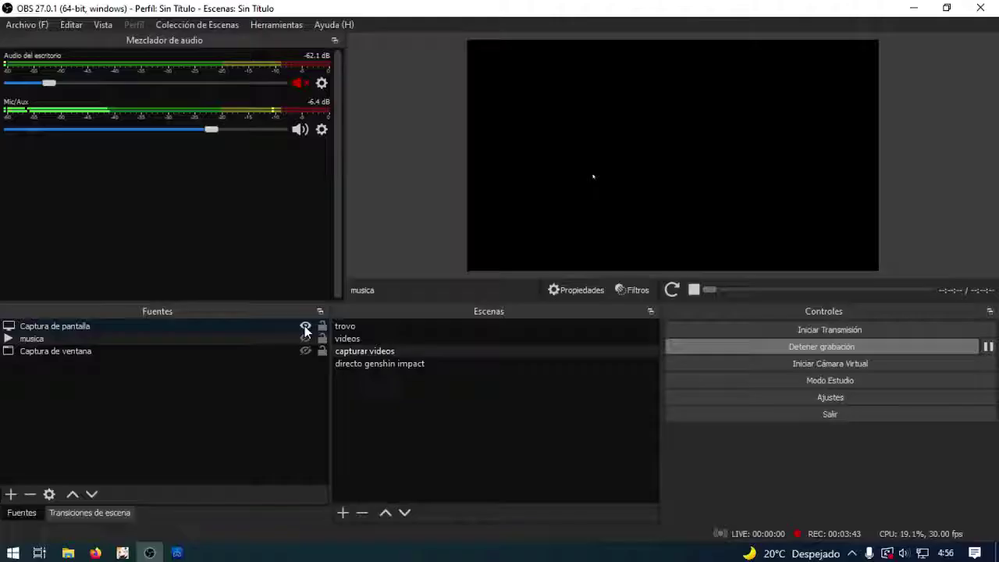
left_click(305, 338)
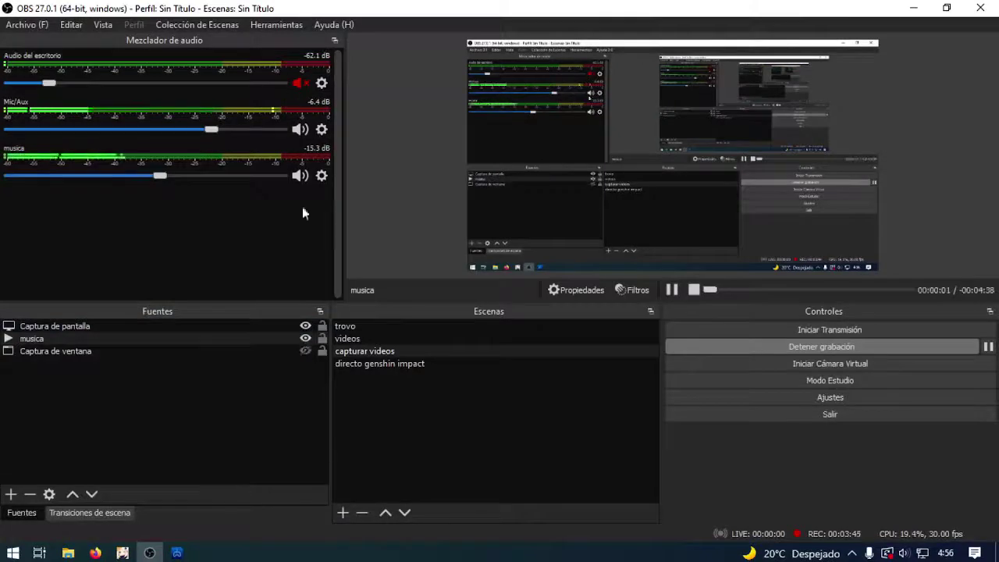
left_click(304, 339)
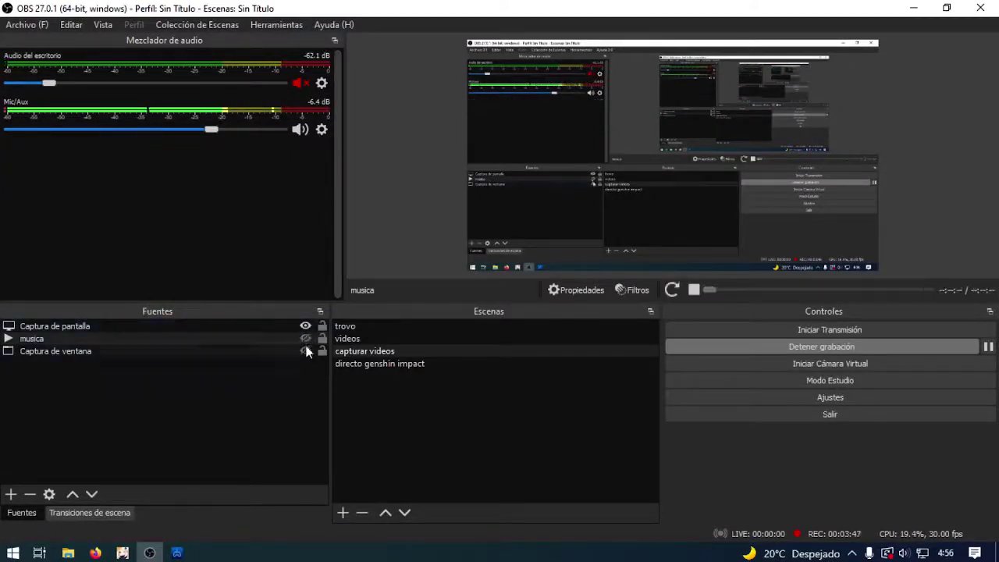
left_click(305, 339)
left_click(304, 351)
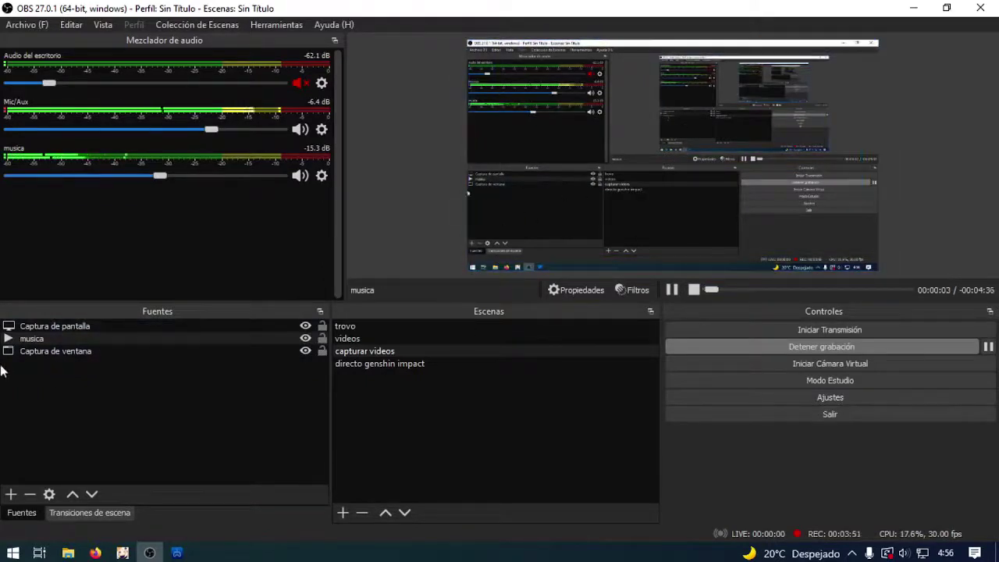
Open the properties of the Captura de ventana source and set its captured window to [Calculator.exe]: Calculadora.
left_click(60, 355)
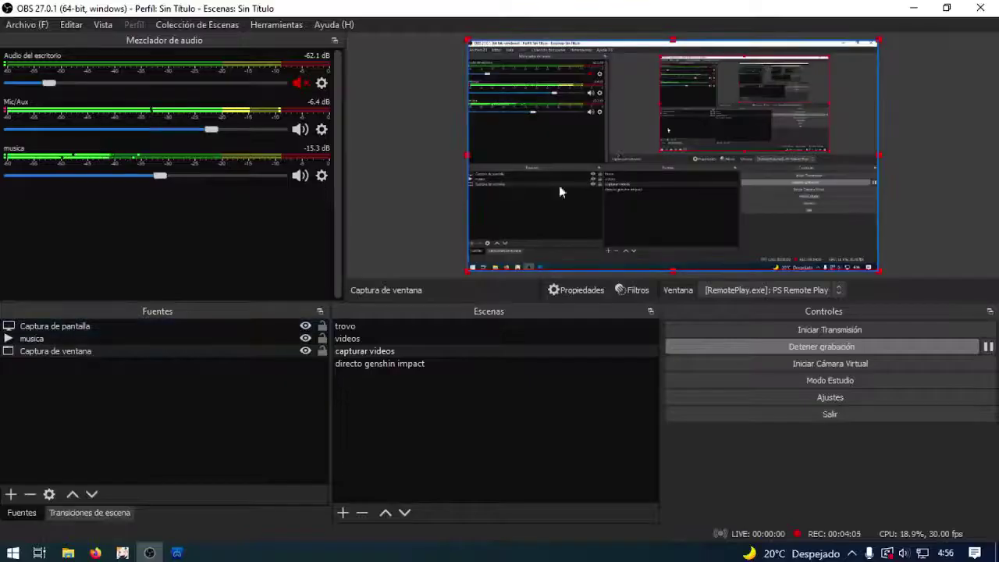
left_click(71, 348)
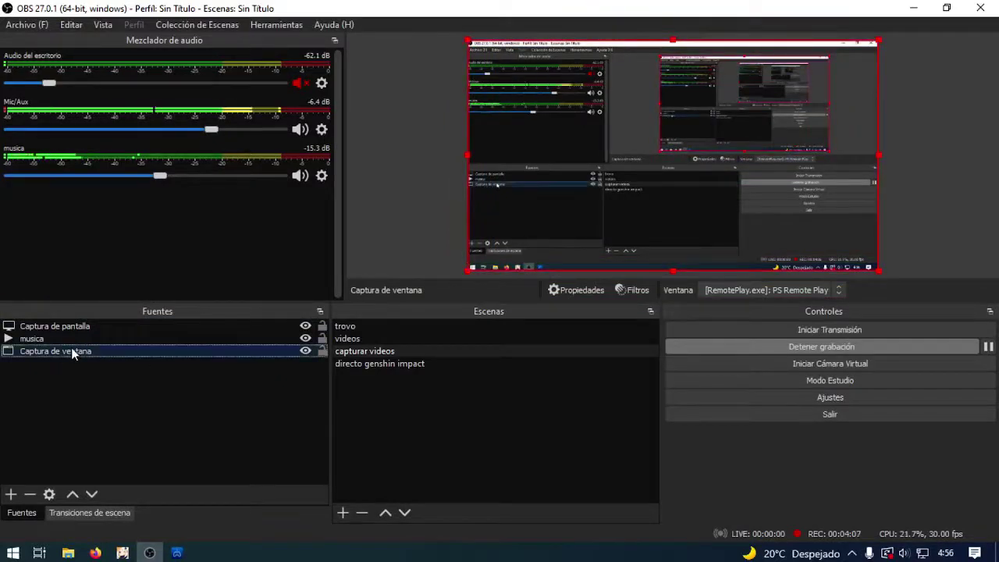
double_click(234, 356)
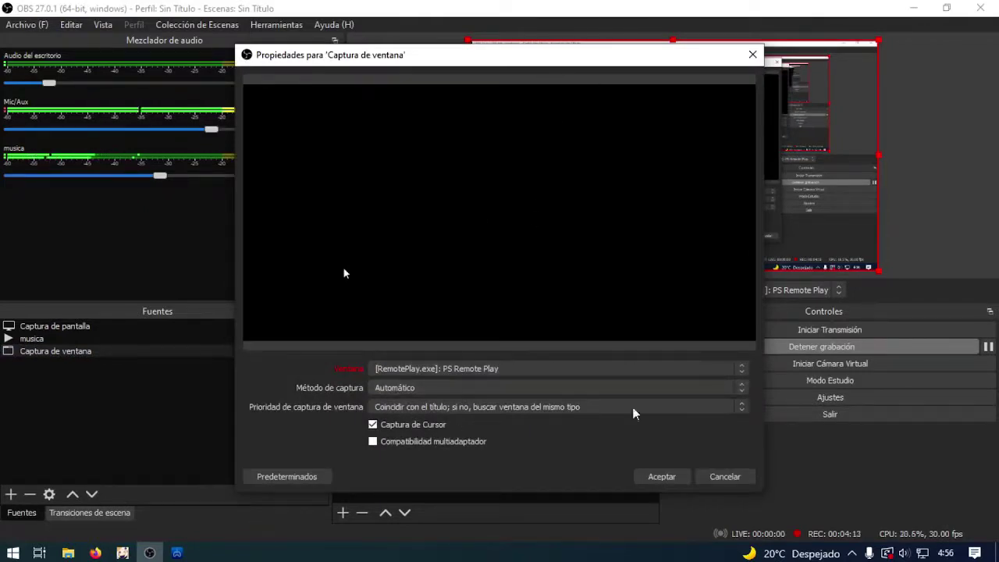
left_click(742, 368)
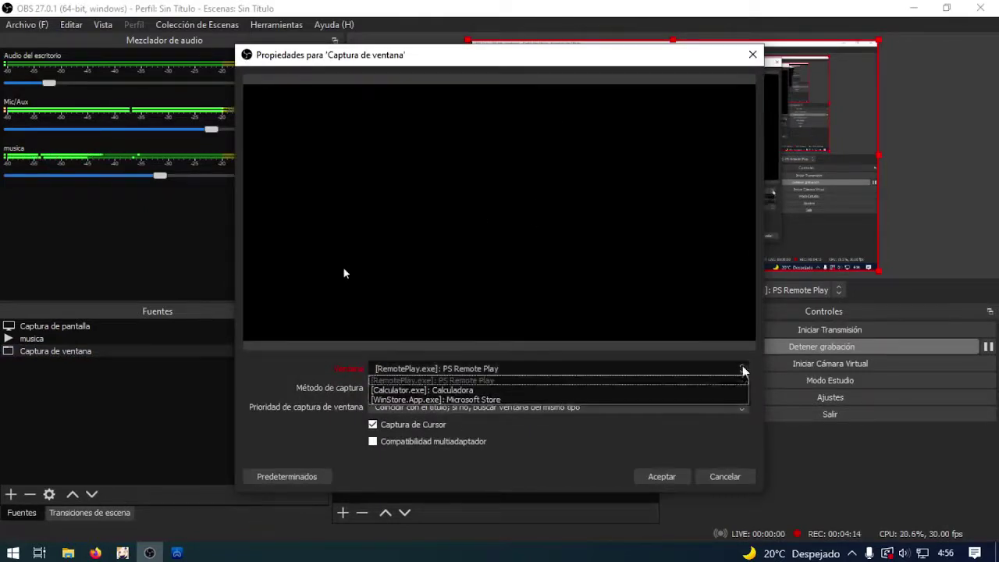
left_click(425, 389)
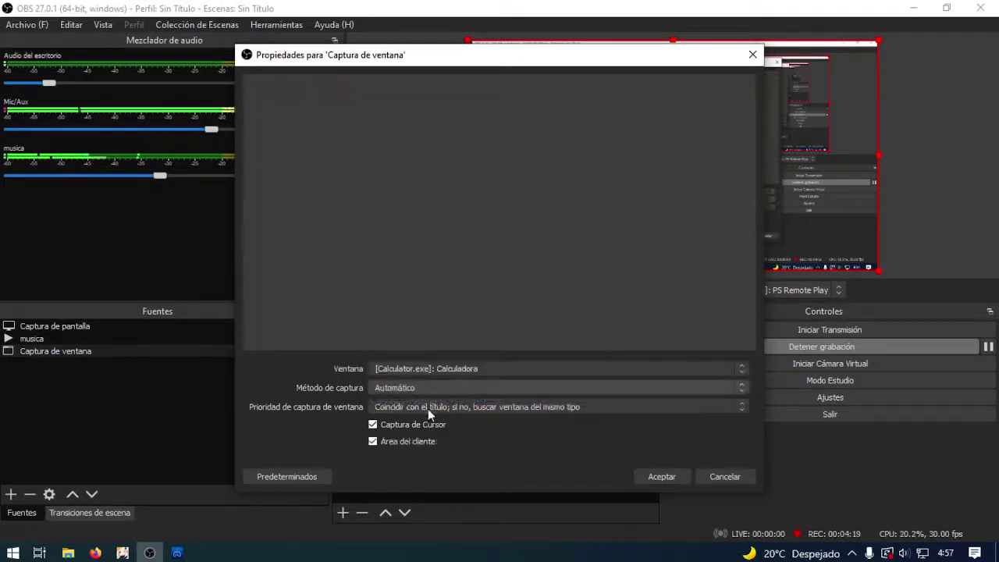
Check the available capture windows, bring up the PS Remote Play window and return to the Captura de ventana properties.
left_click(740, 368)
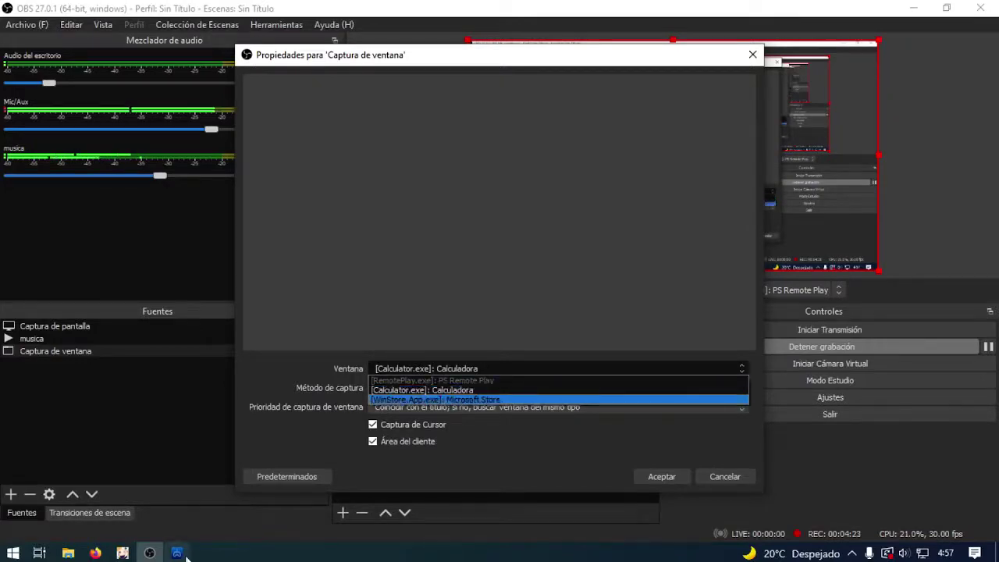
key("alt+Tab")
mouse_move(468, 316)
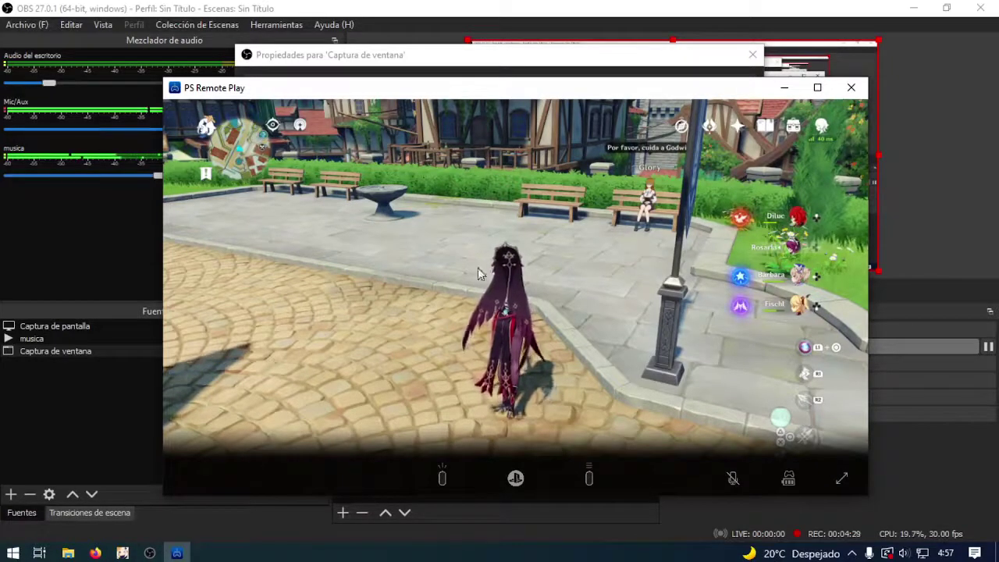
key("alt+Tab")
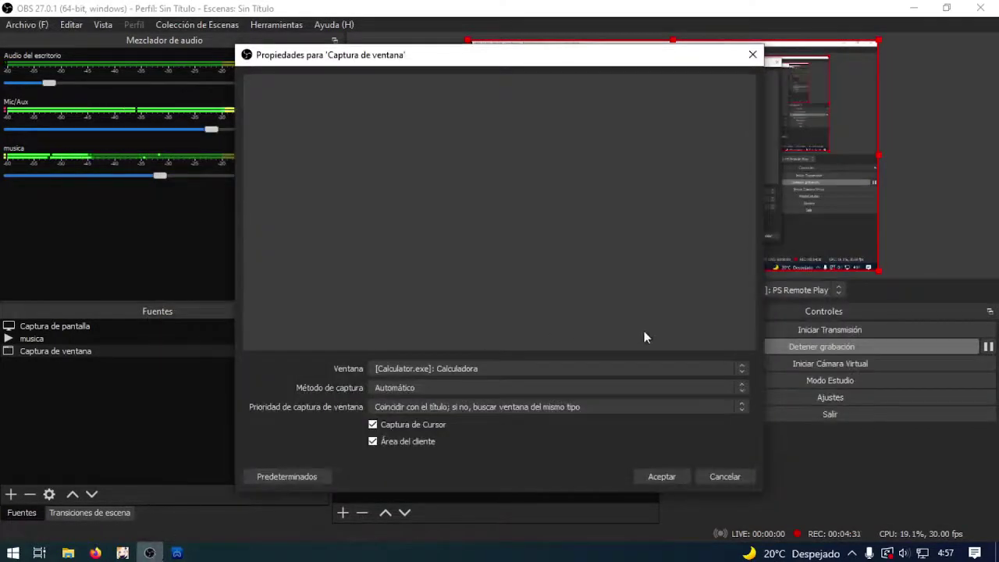
Discard the Calculadora choice and confirm the Captura de ventana properties with [RemotePlay.exe]: PS Remote Play as the captured window.
left_click(740, 368)
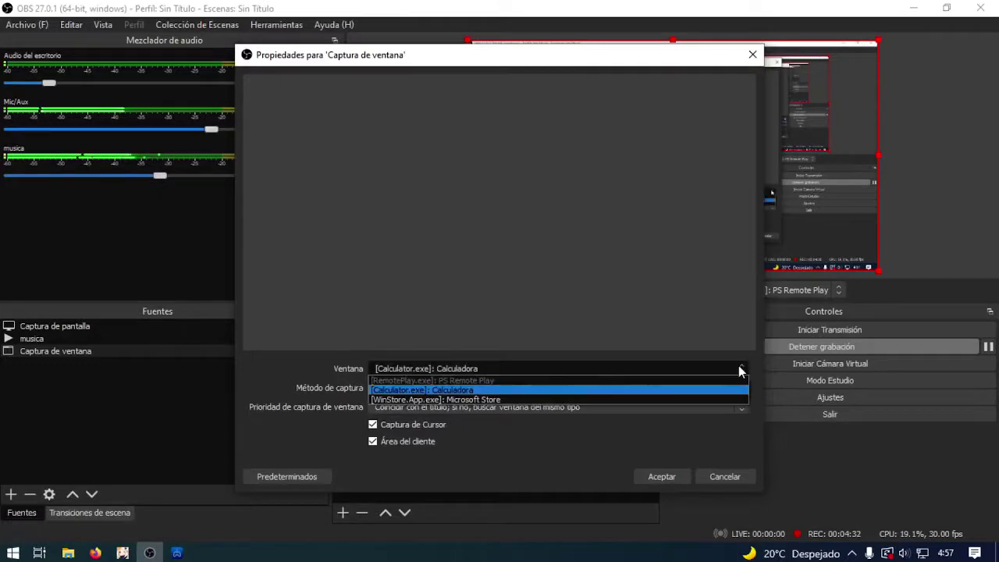
left_click(486, 388)
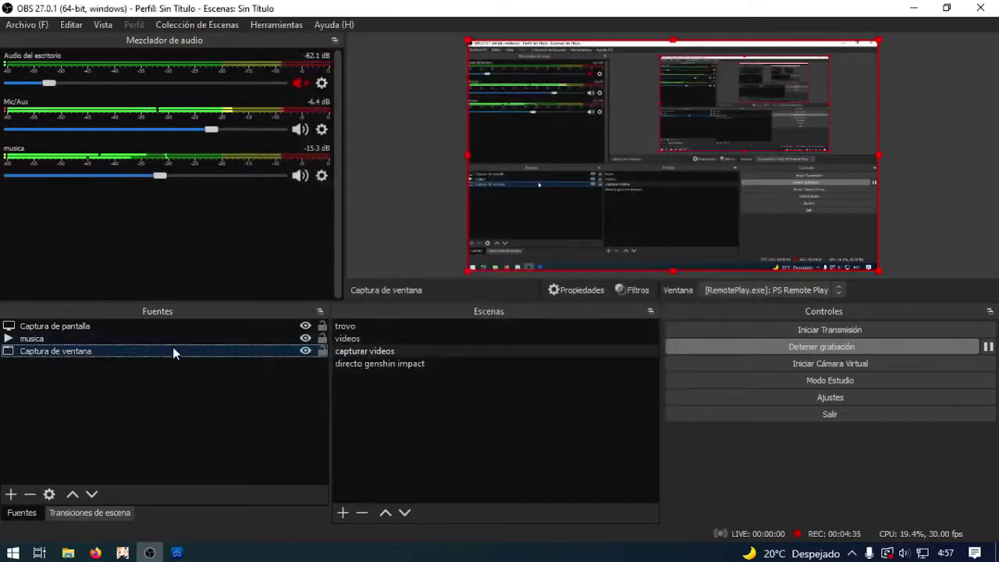
double_click(173, 352)
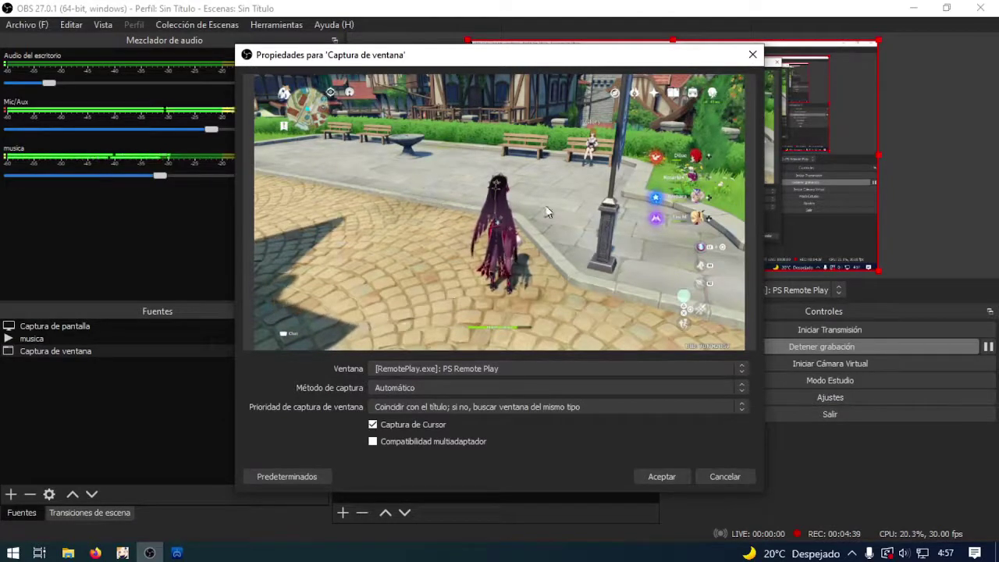
left_click(654, 478)
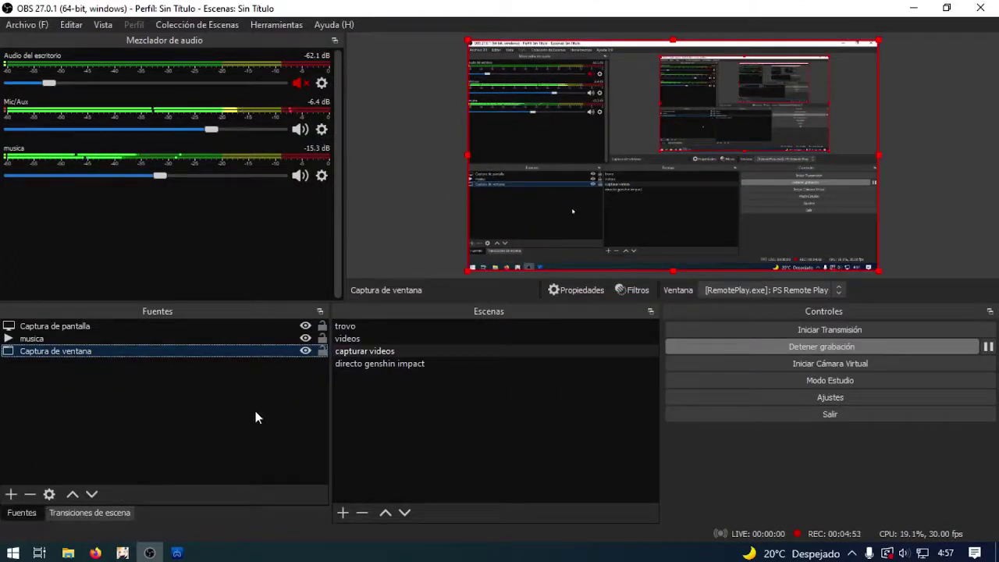
Add the existing browser source OVERLAY TROVO2 to the capturar videos scene as a visible source.
left_click(10, 495)
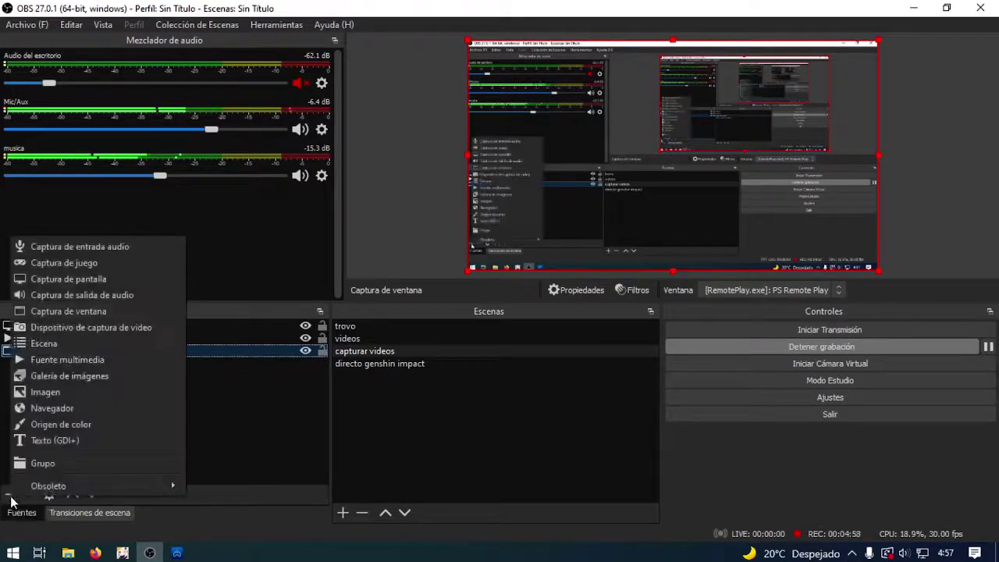
left_click(67, 406)
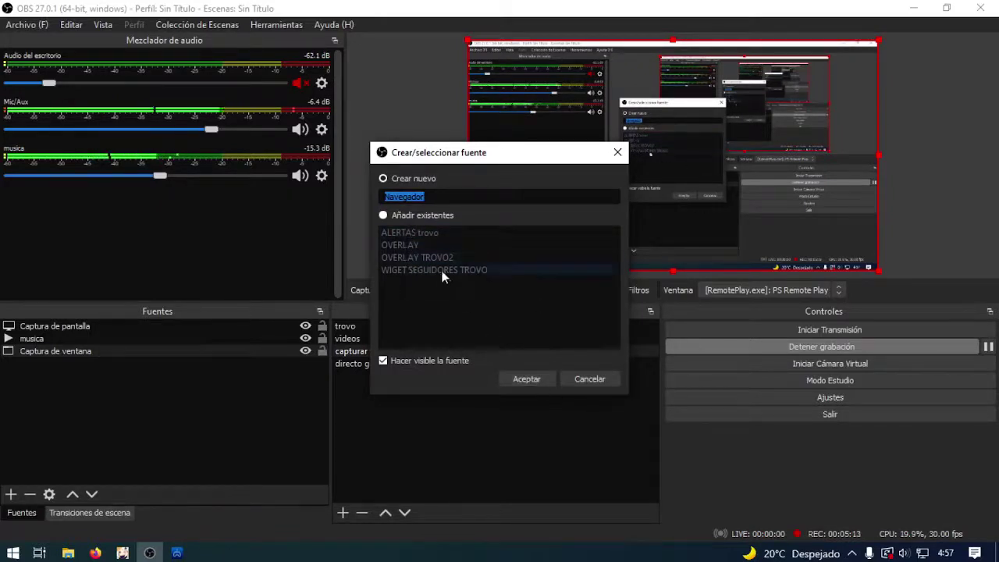
left_click(384, 215)
left_click(432, 257)
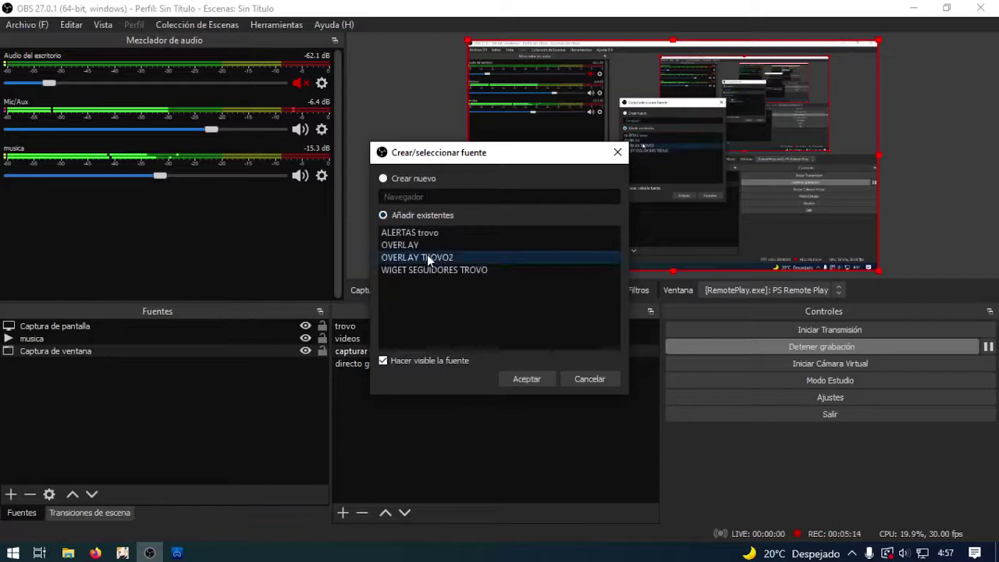
left_click(525, 379)
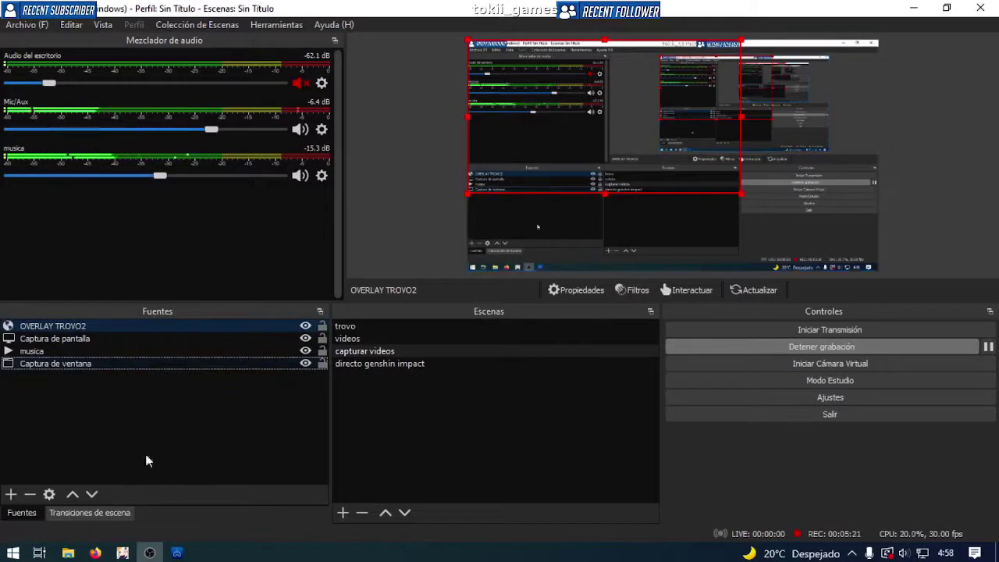
Add the existing browser source WIGET SEGUIDORES TROVO to the capturar videos scene, keeping it visible.
left_click(11, 494)
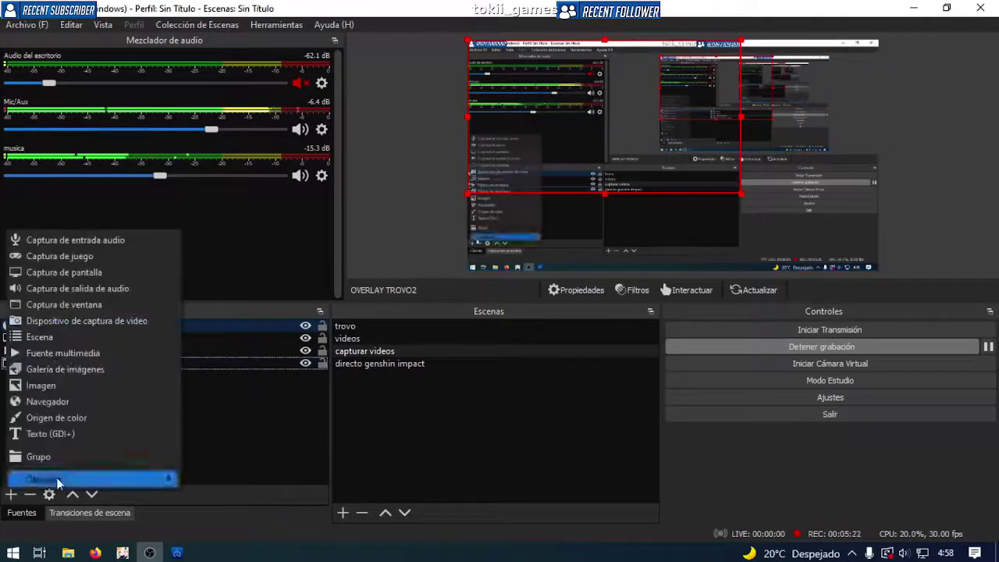
left_click(86, 402)
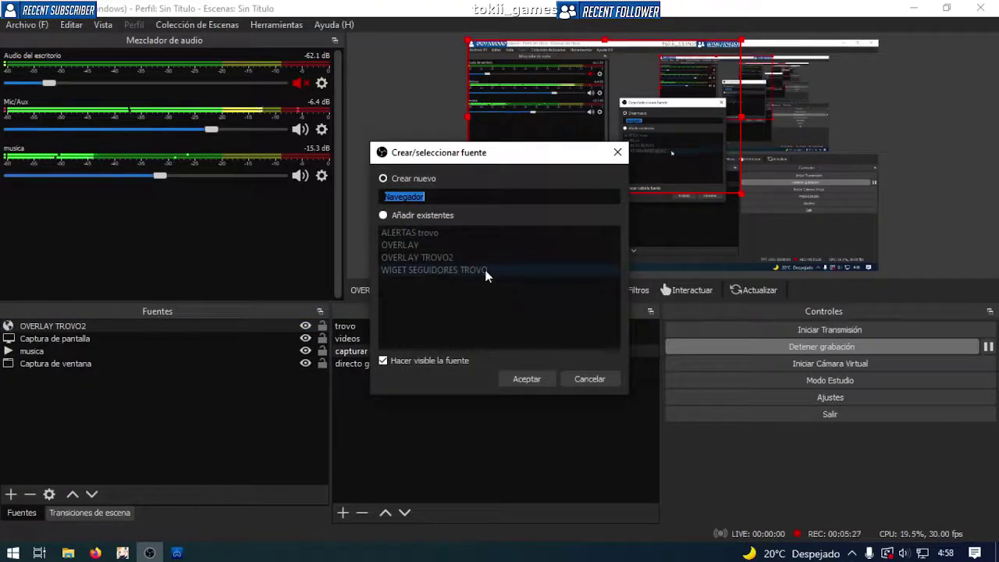
left_click(413, 216)
left_click(447, 273)
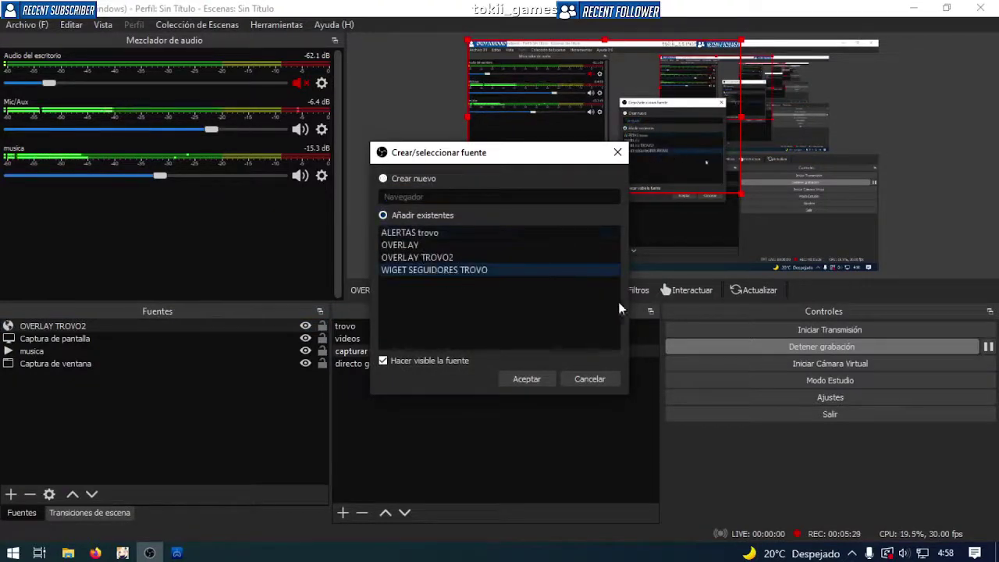
left_click(537, 380)
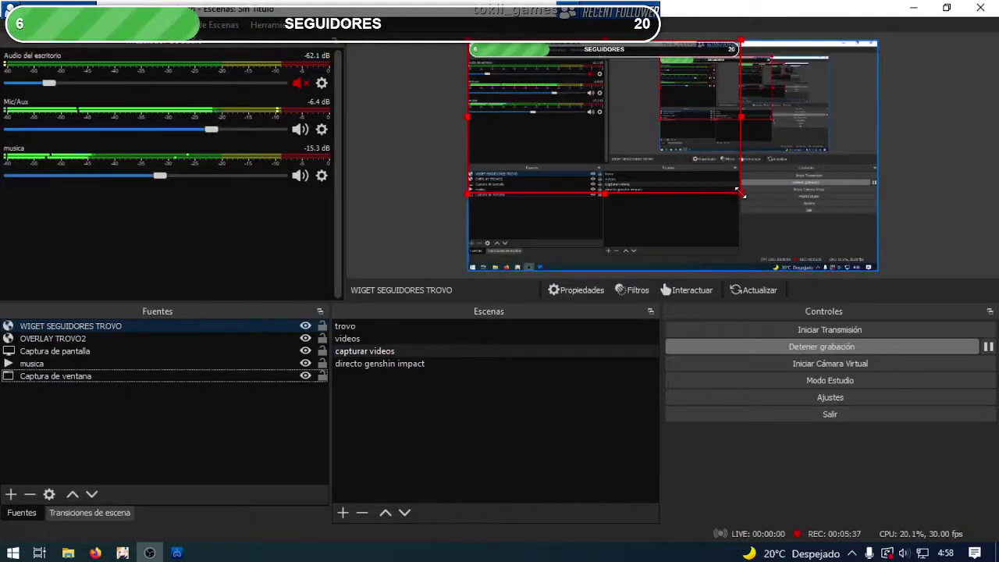
Enlarge the WIGET SEGUIDORES TROVO source to slightly more than the canvas width and place its follower bar along the canvas's lower edge.
left_click_drag(737, 191, 877, 269)
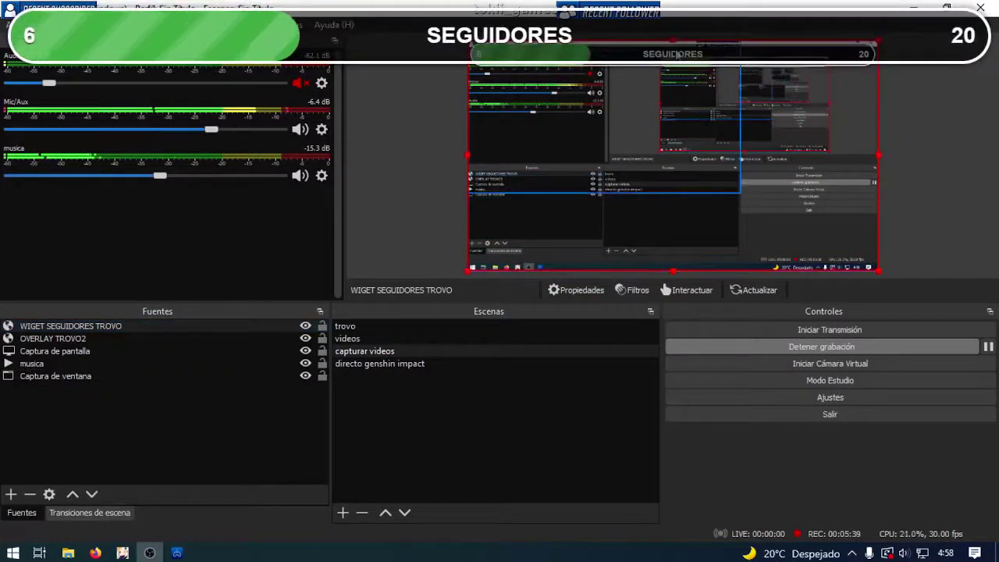
left_click_drag(671, 58, 668, 254)
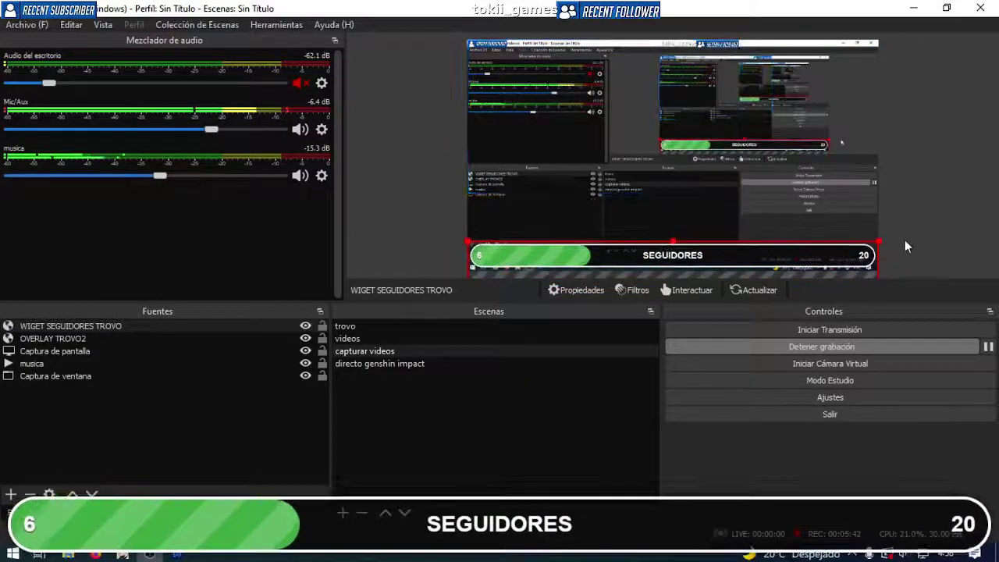
left_click_drag(878, 241, 744, 242)
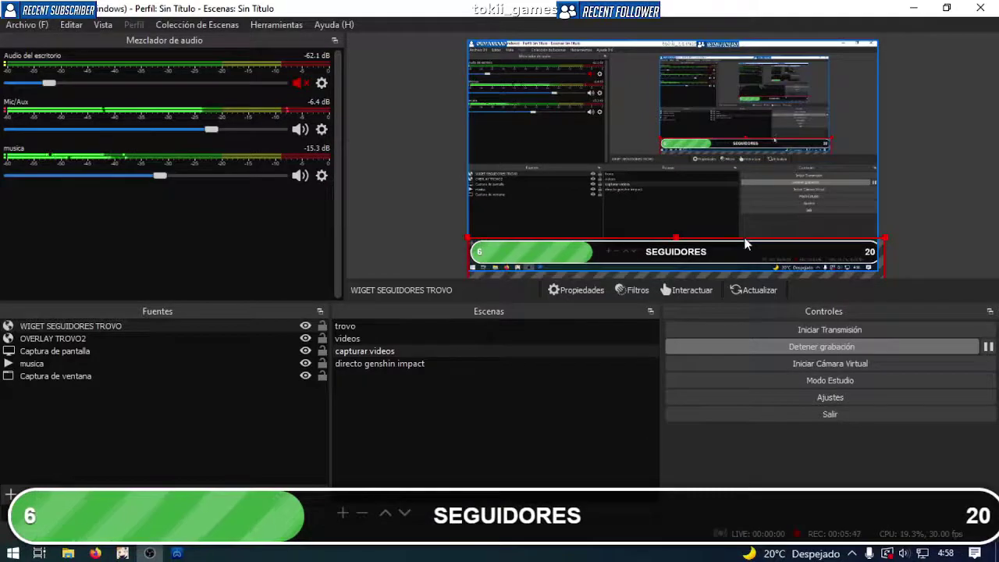